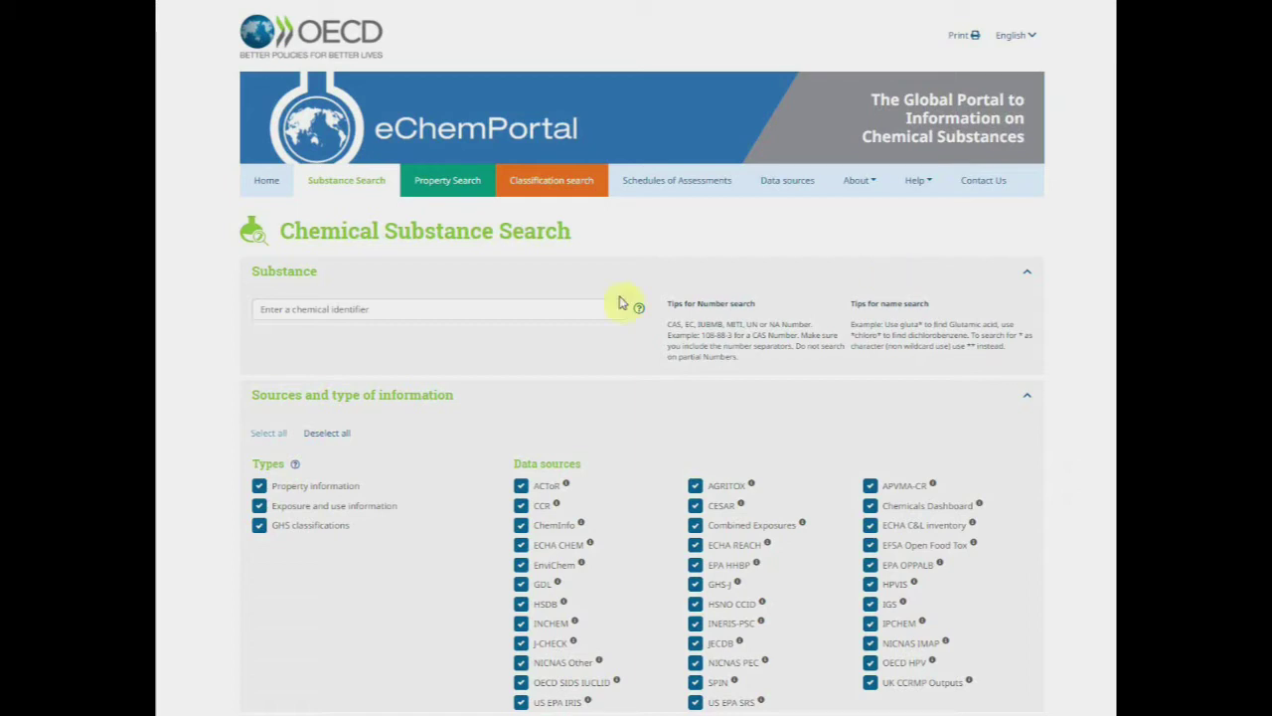
Run a wildcard name search for 'gluta*' in the chemical identifier box.
left_click(555, 308)
type("gluta*")
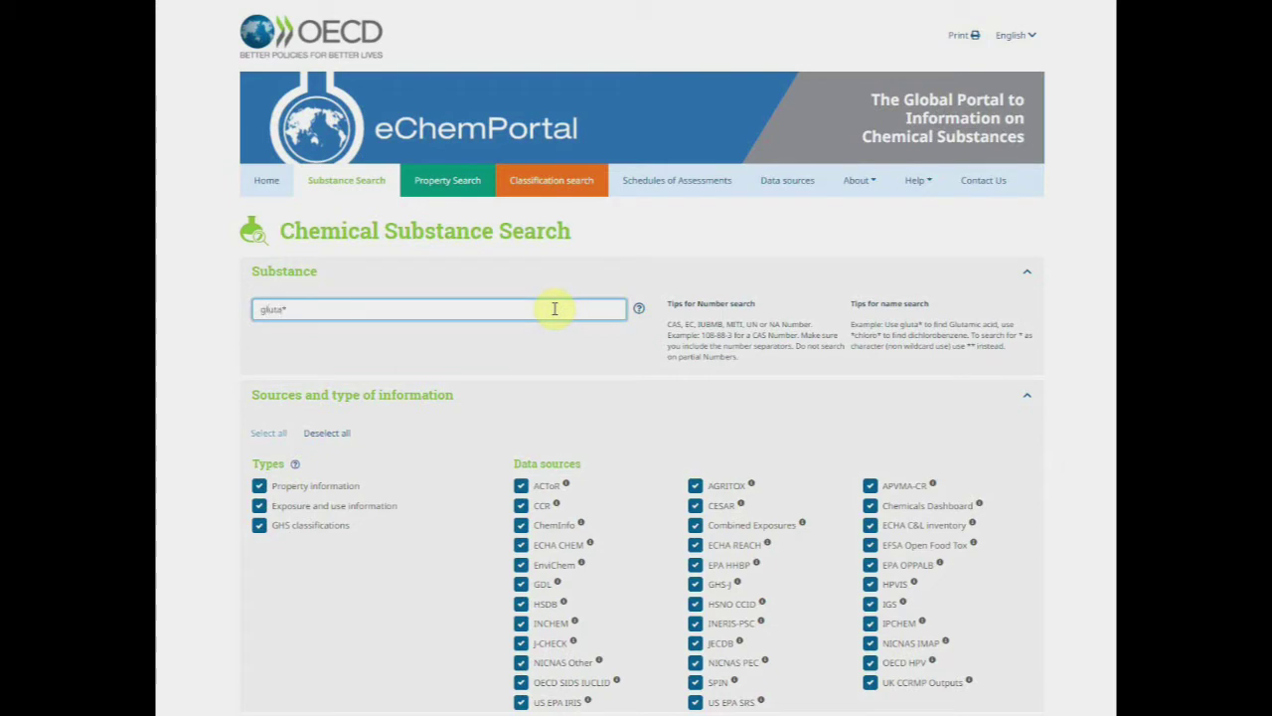
key("Return")
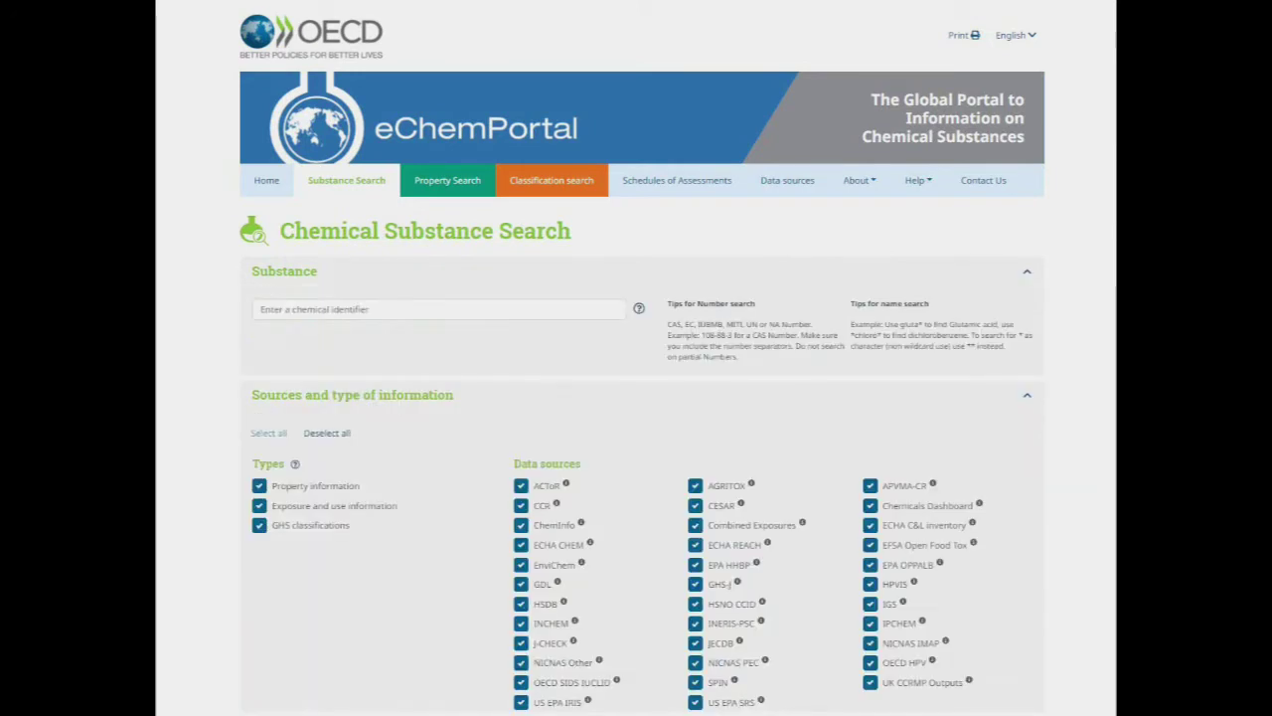
Run a '*chloro*' wildcard search, then enter CAS number 50-00-0 as the identifier.
left_click(603, 308)
type("1chl")
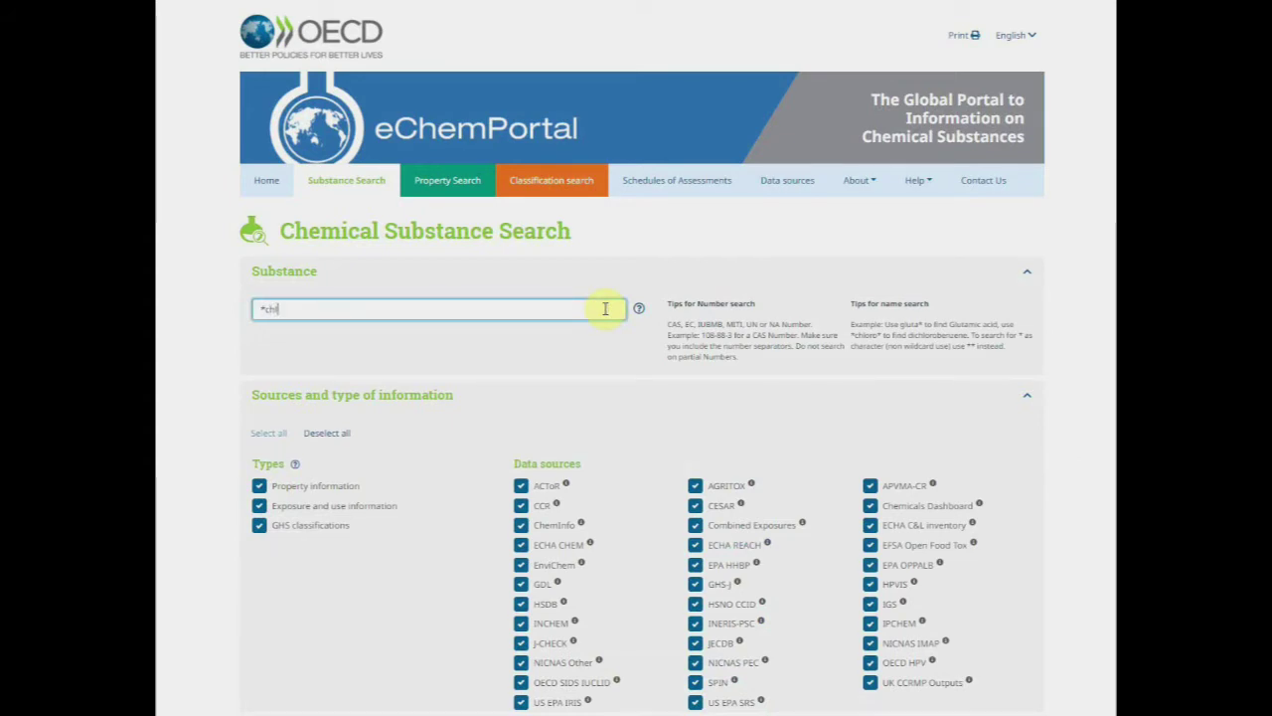
type("oro*")
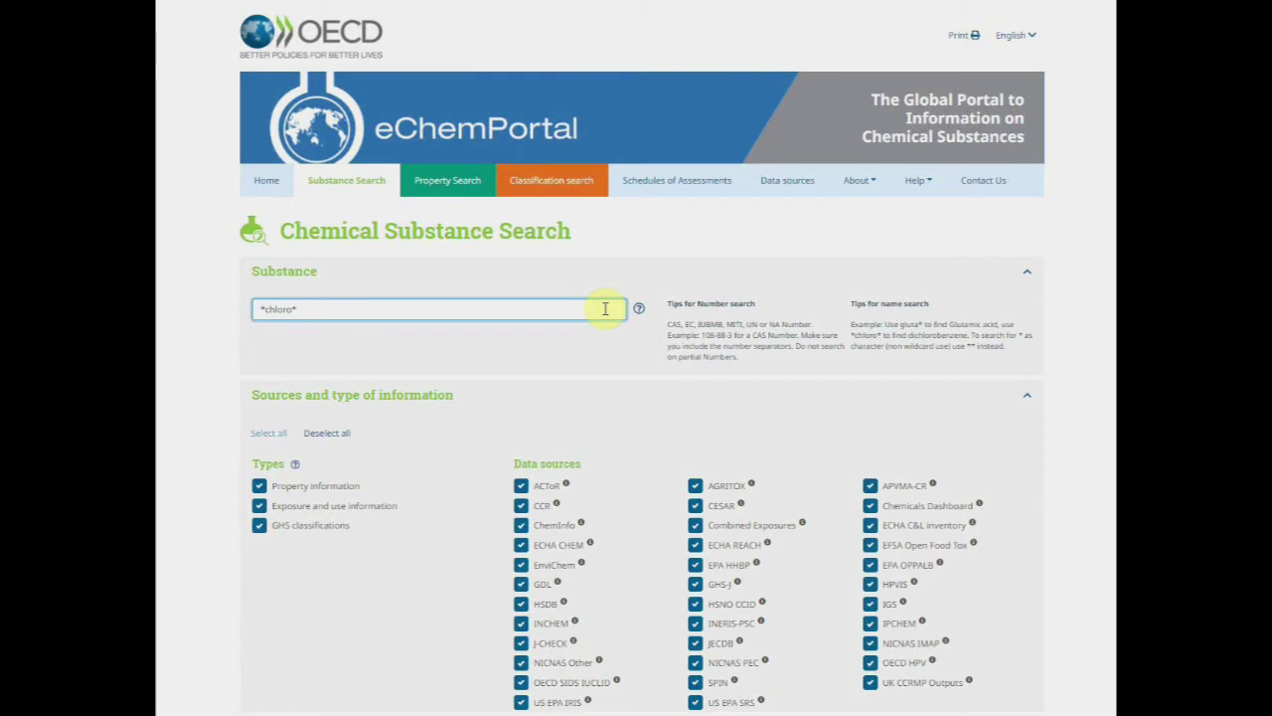
key("Return")
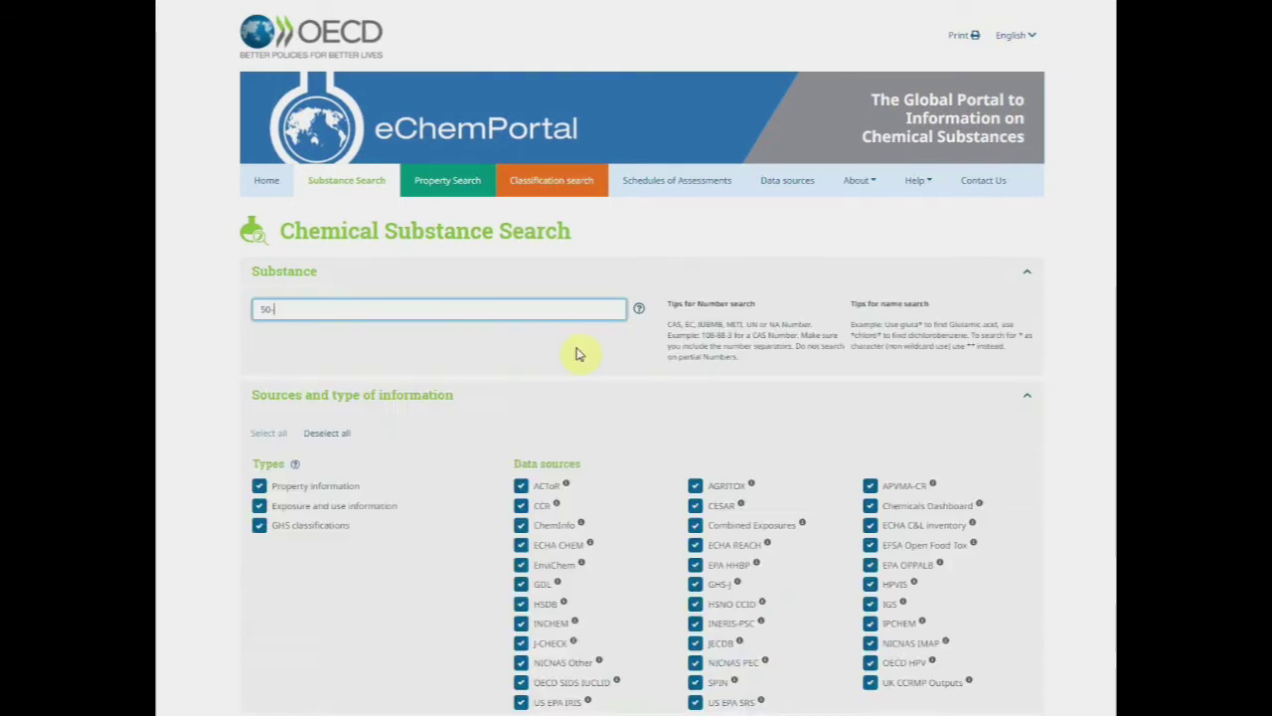
type("00-0")
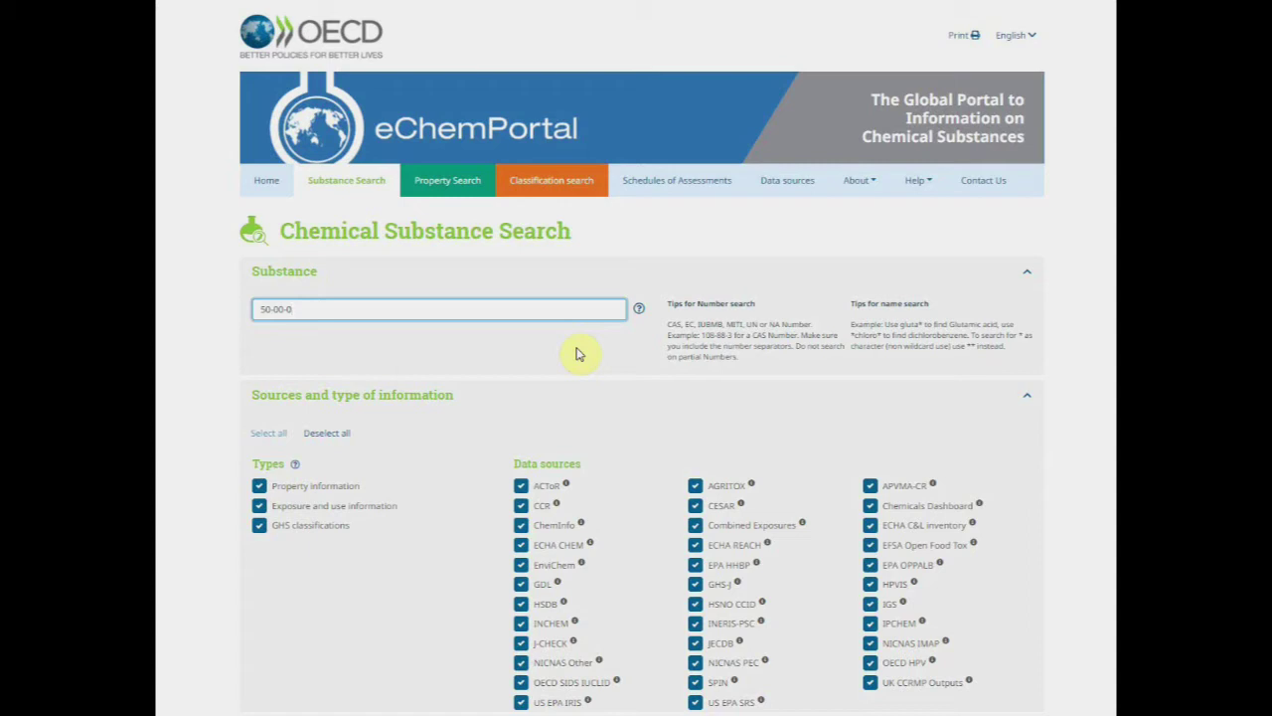
left_click(258, 505)
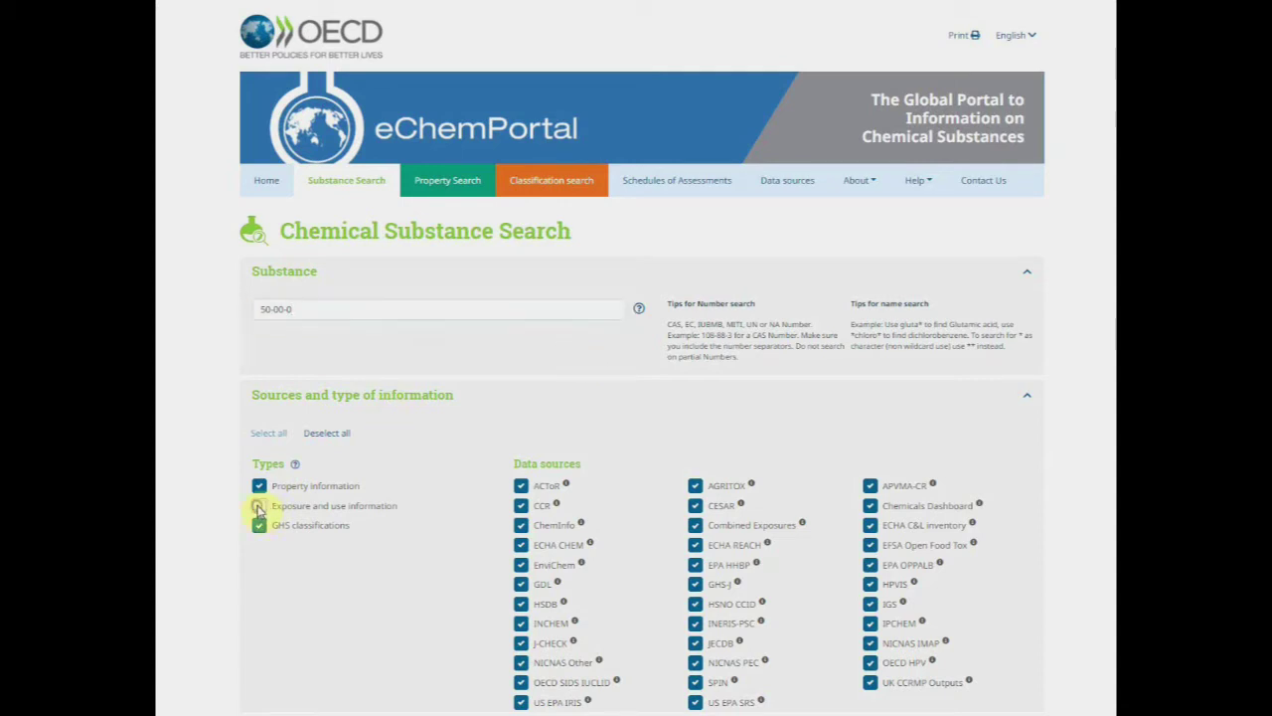
left_click(259, 526)
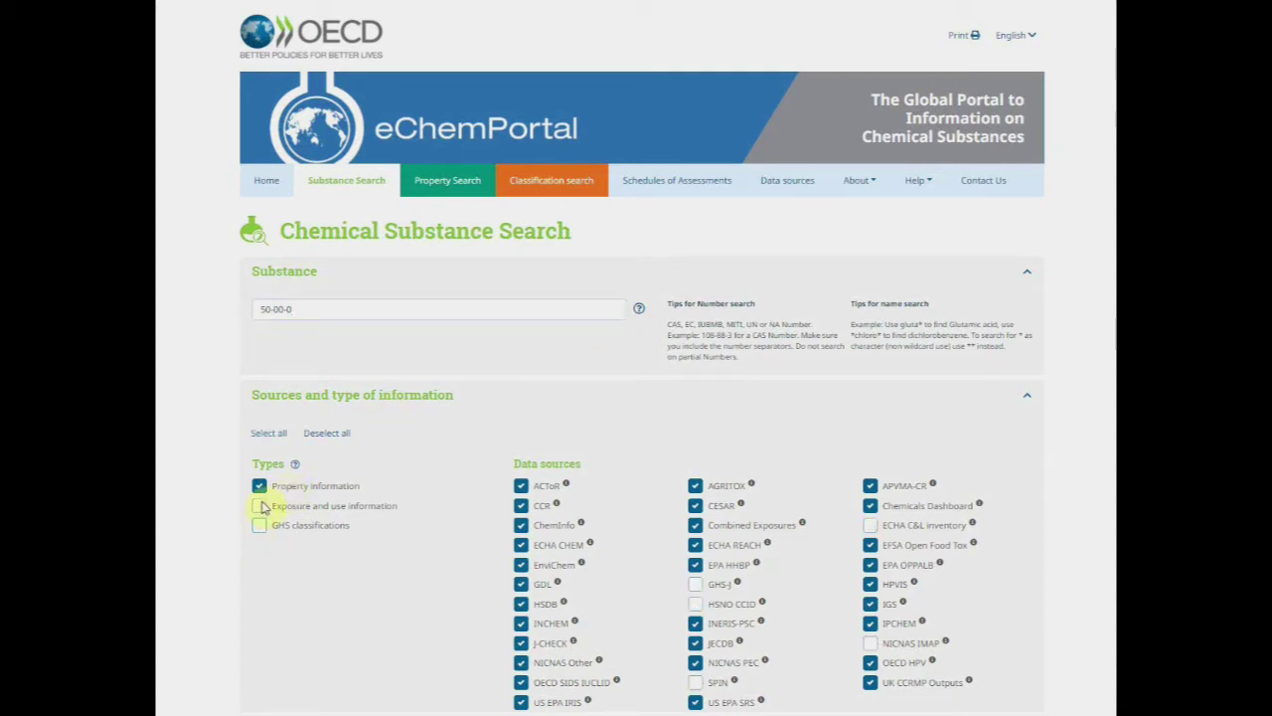
left_click(259, 506)
left_click(258, 485)
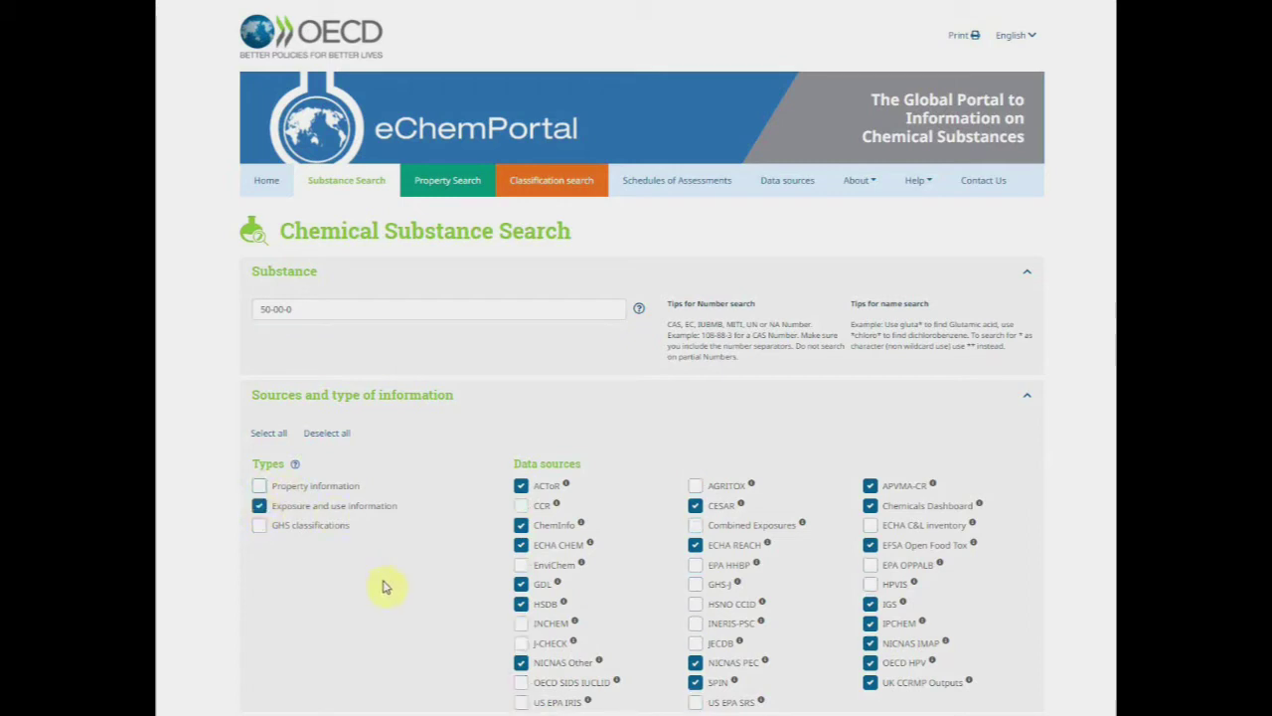
left_click(259, 527)
left_click(260, 505)
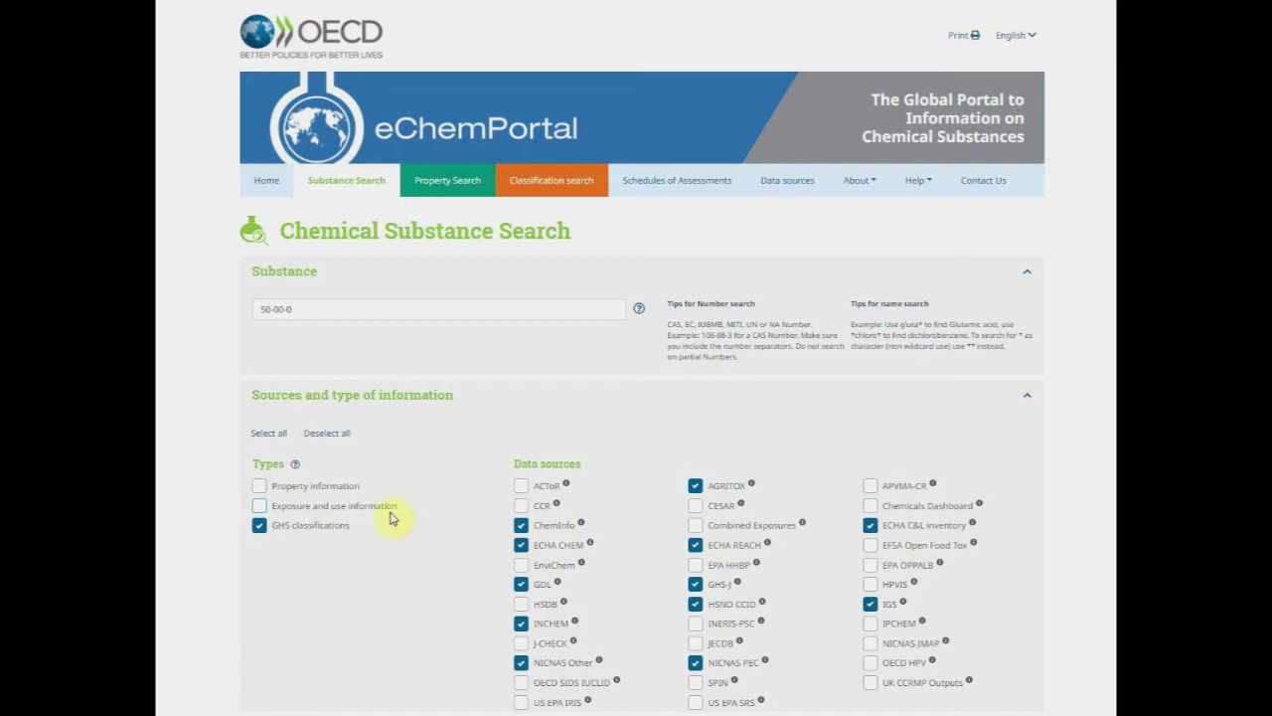
left_click(271, 435)
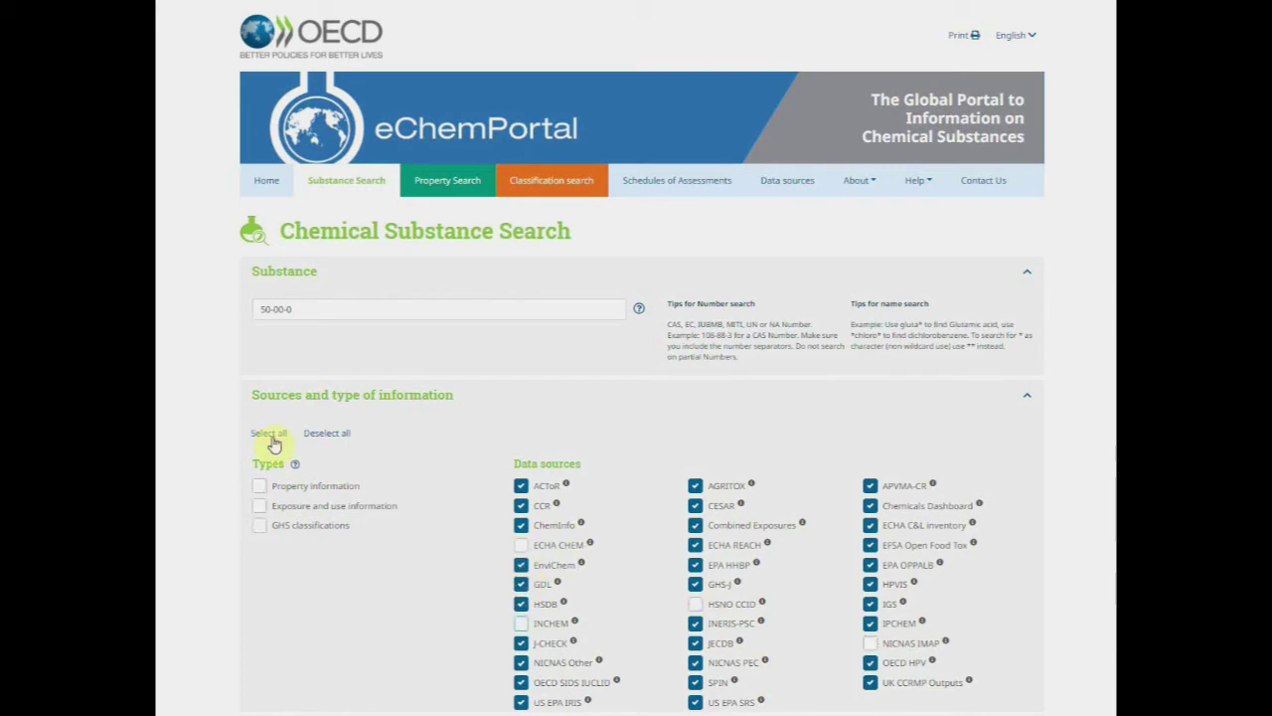
left_click(269, 434)
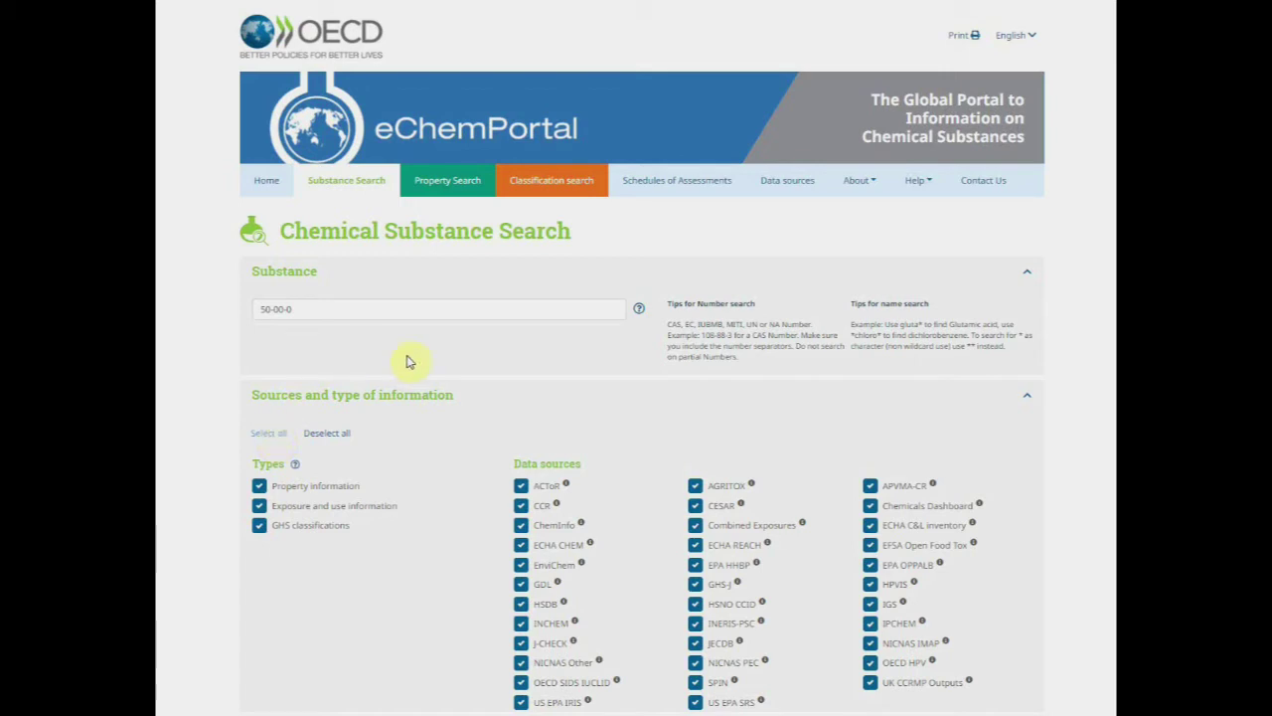
Run the all-sources substance search for CAS 50-00-0, returning 39 formaldehyde hits.
scroll(447, 390, "down", 2)
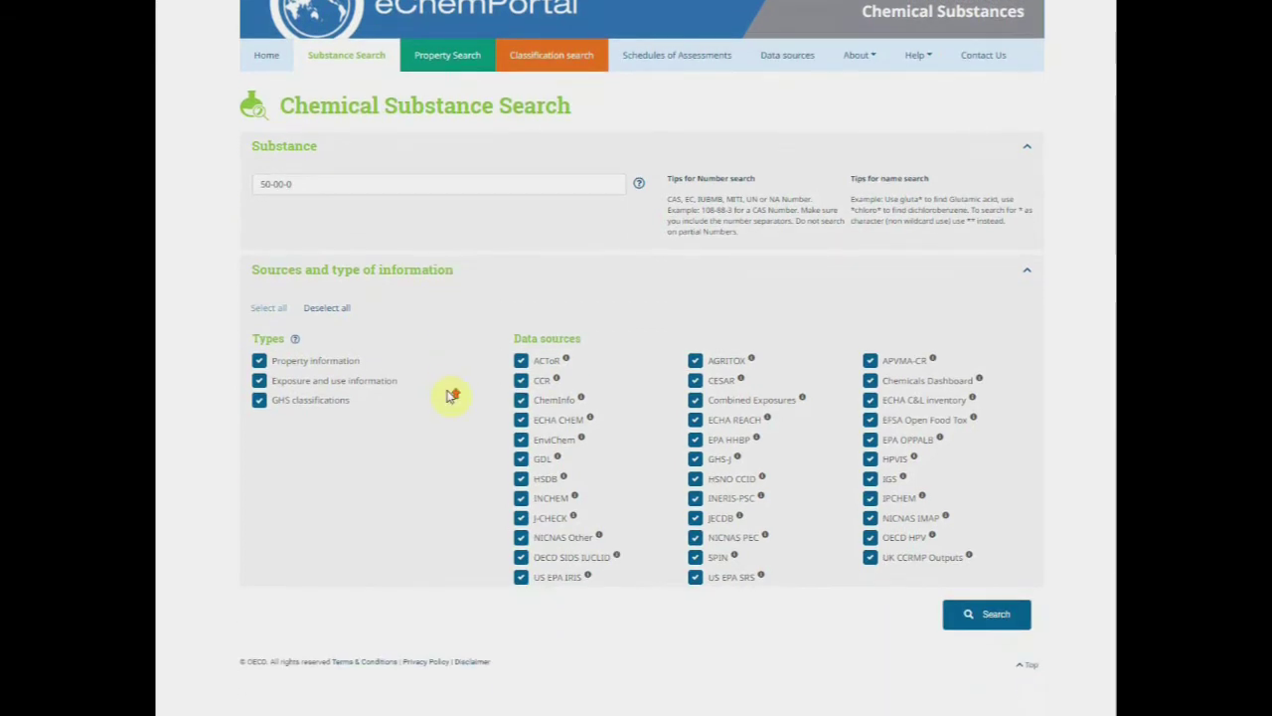
scroll(447, 395, "up", 1)
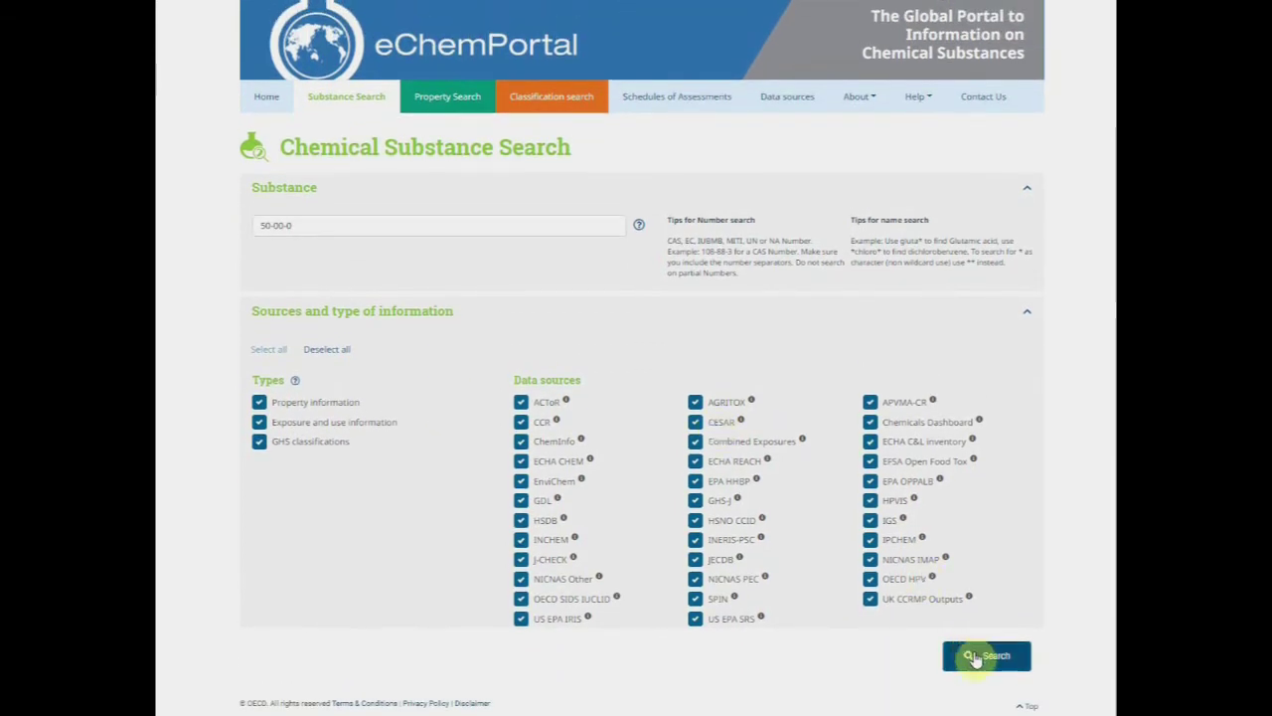
left_click(977, 659)
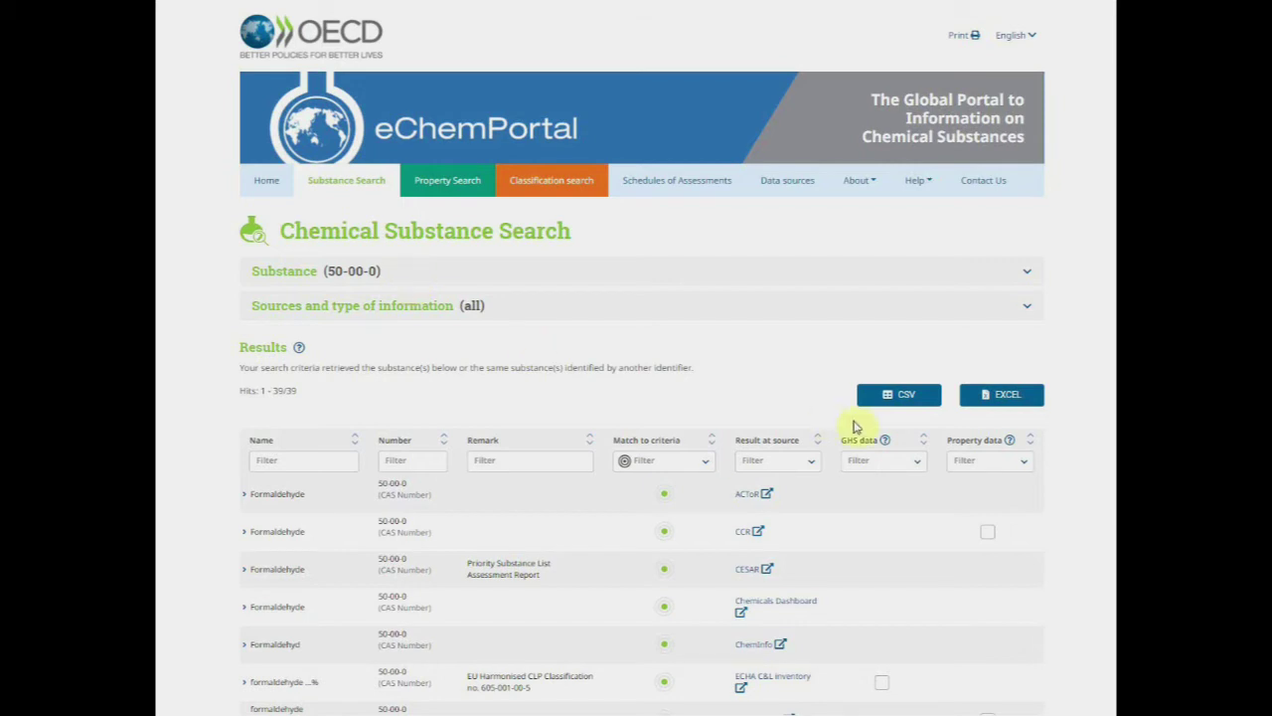
Sort results by source and briefly filter to level 1 matches, then clear that filter.
left_click(817, 442)
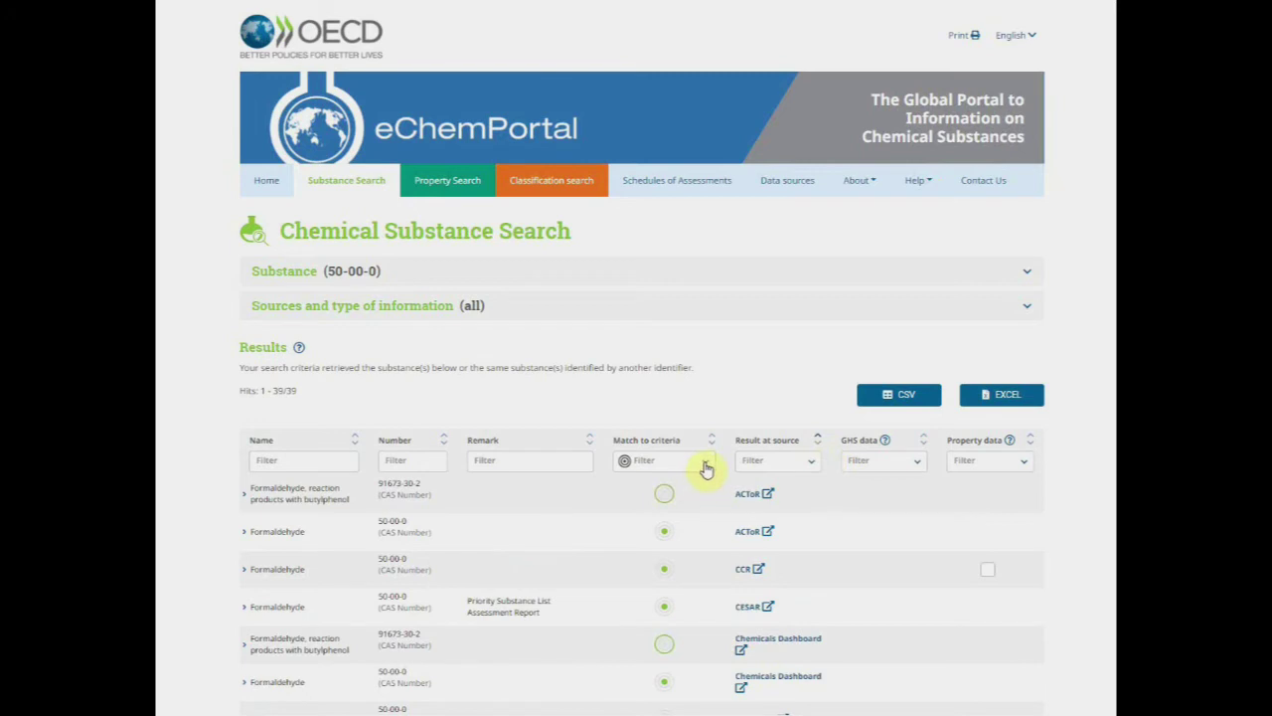
left_click(707, 467)
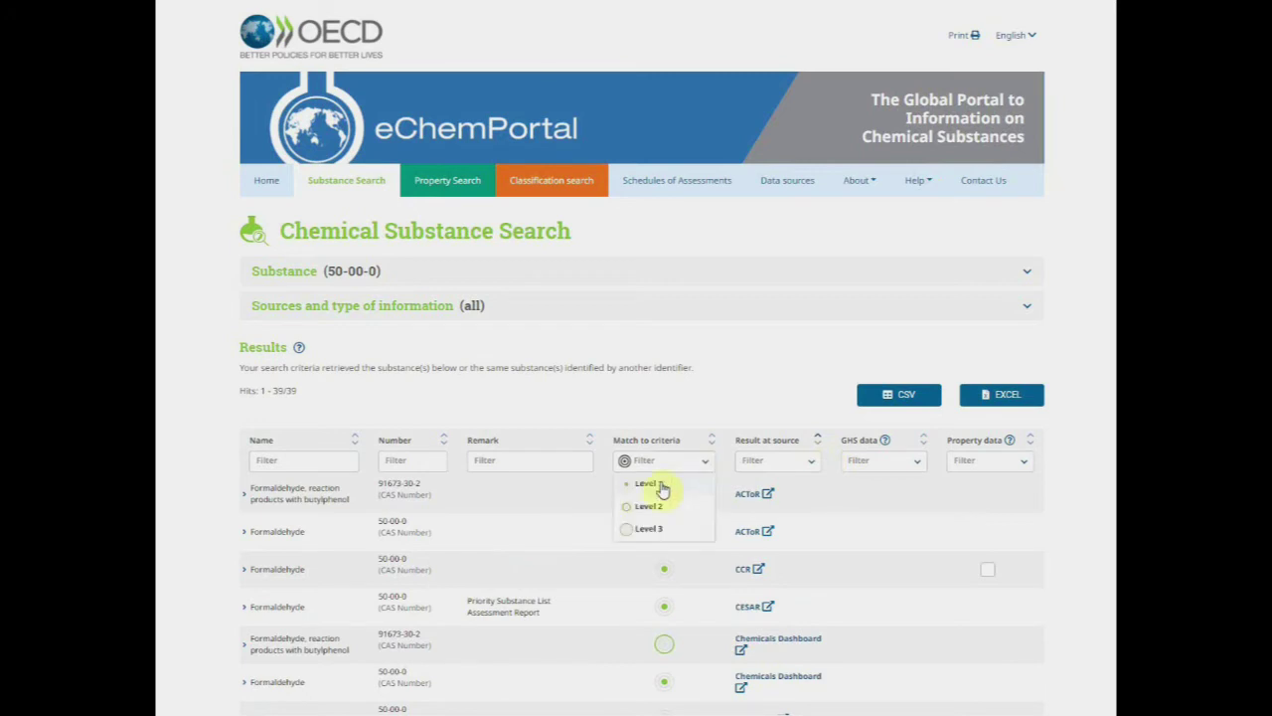
left_click(652, 487)
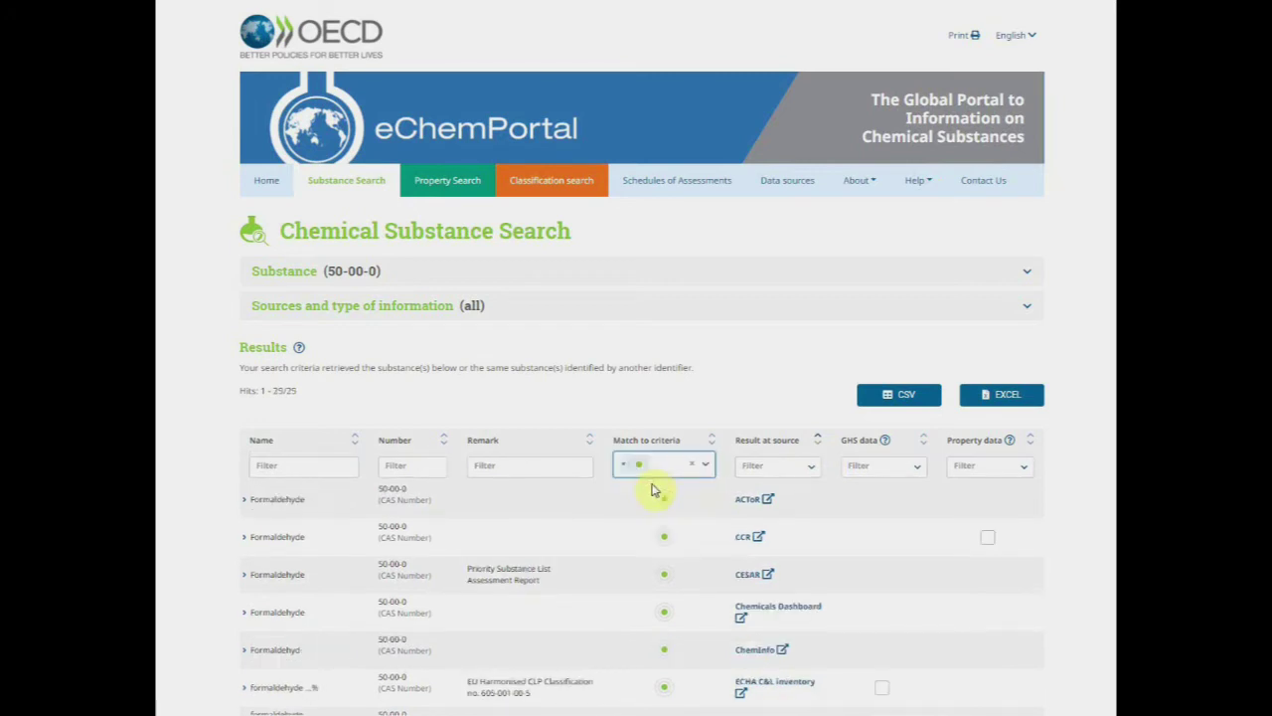
left_click(692, 466)
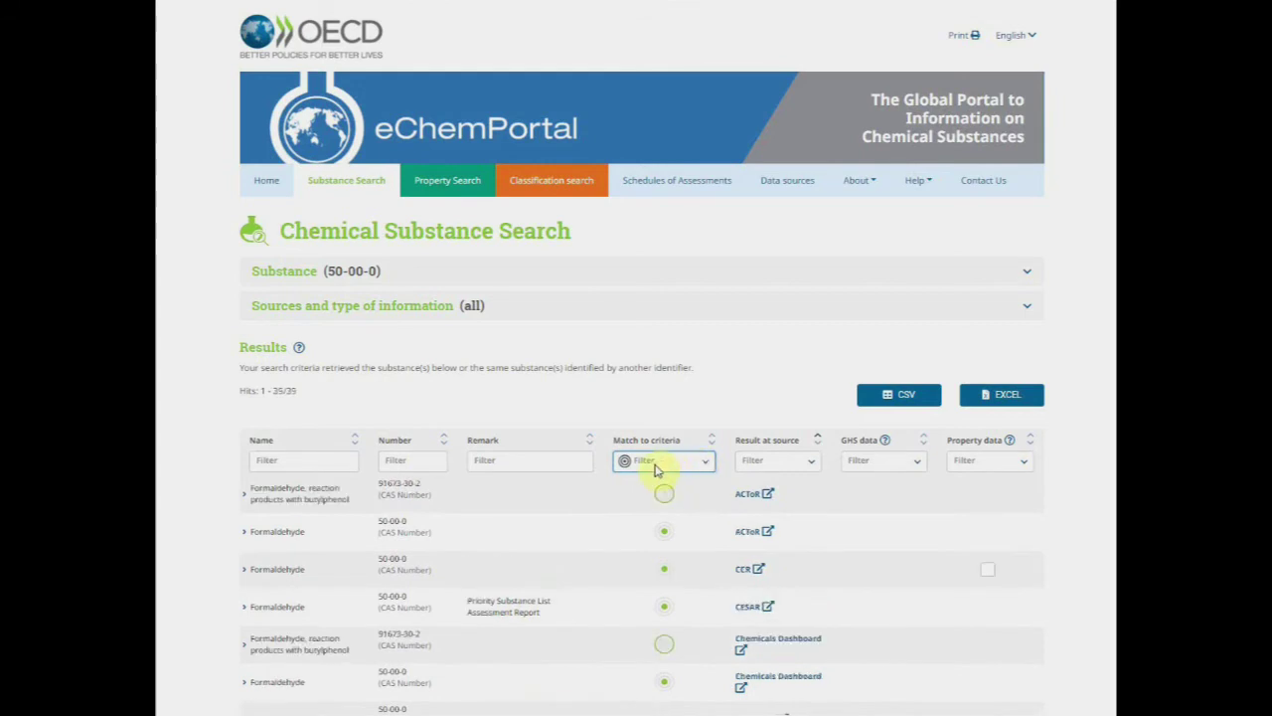
Sort by source in reverse and filter the results to the 2 Chemicals Dashboard entries.
left_click(816, 440)
left_click(816, 440)
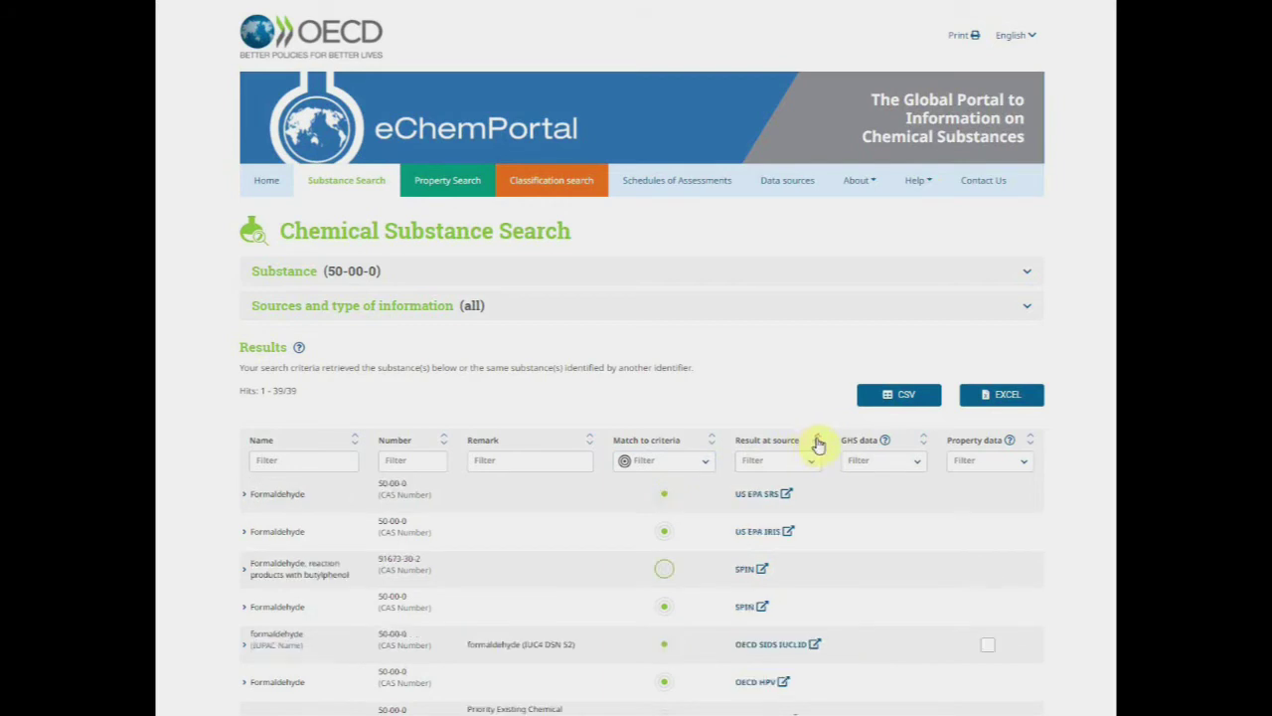
left_click(811, 463)
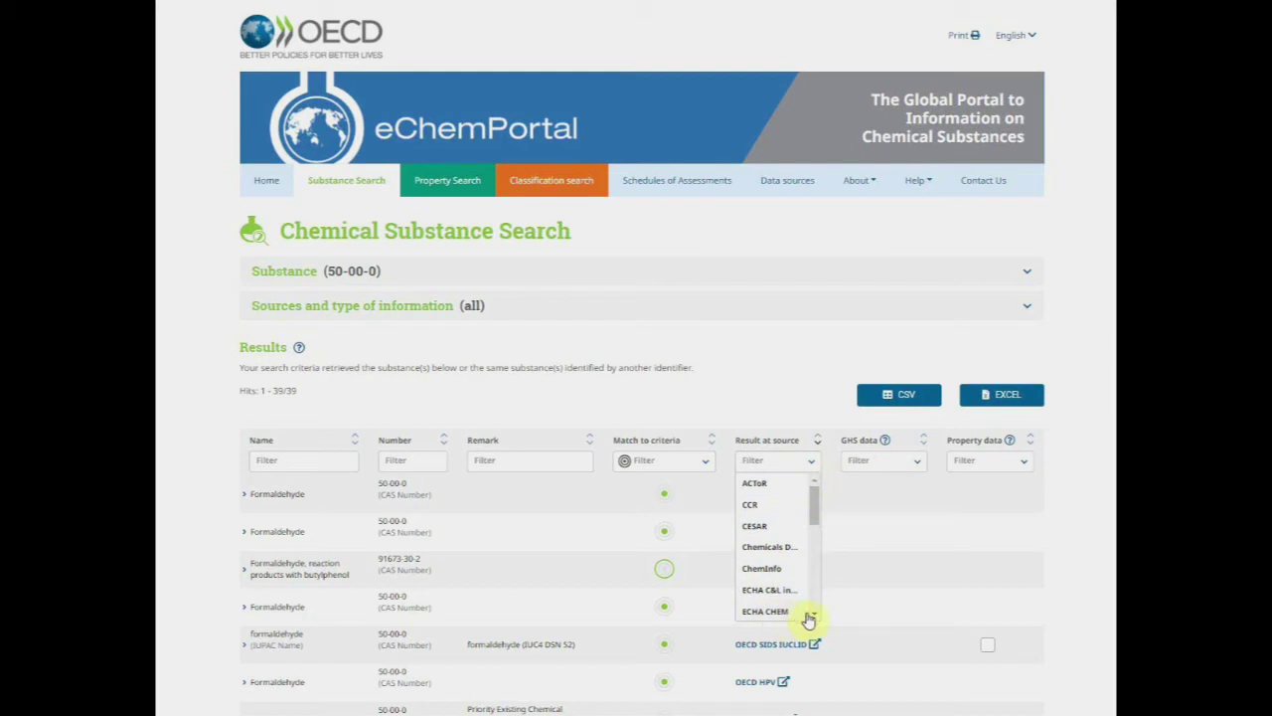
left_click(780, 546)
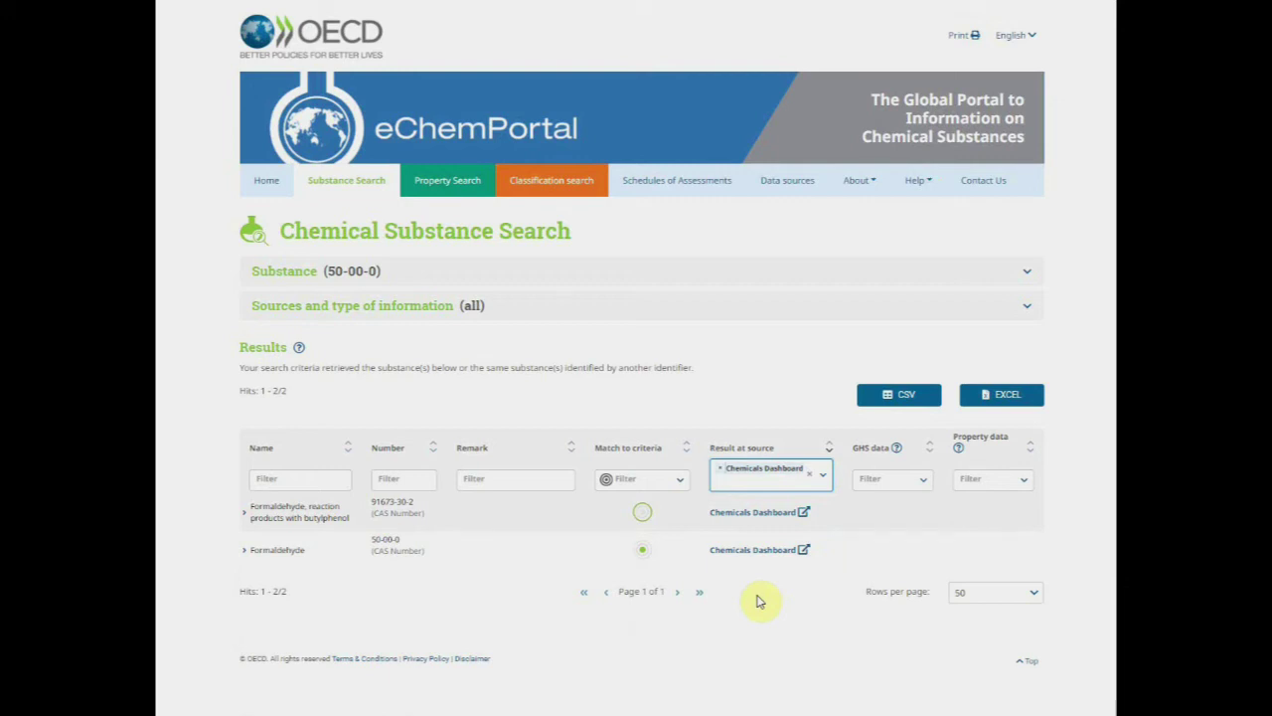
left_click(809, 473)
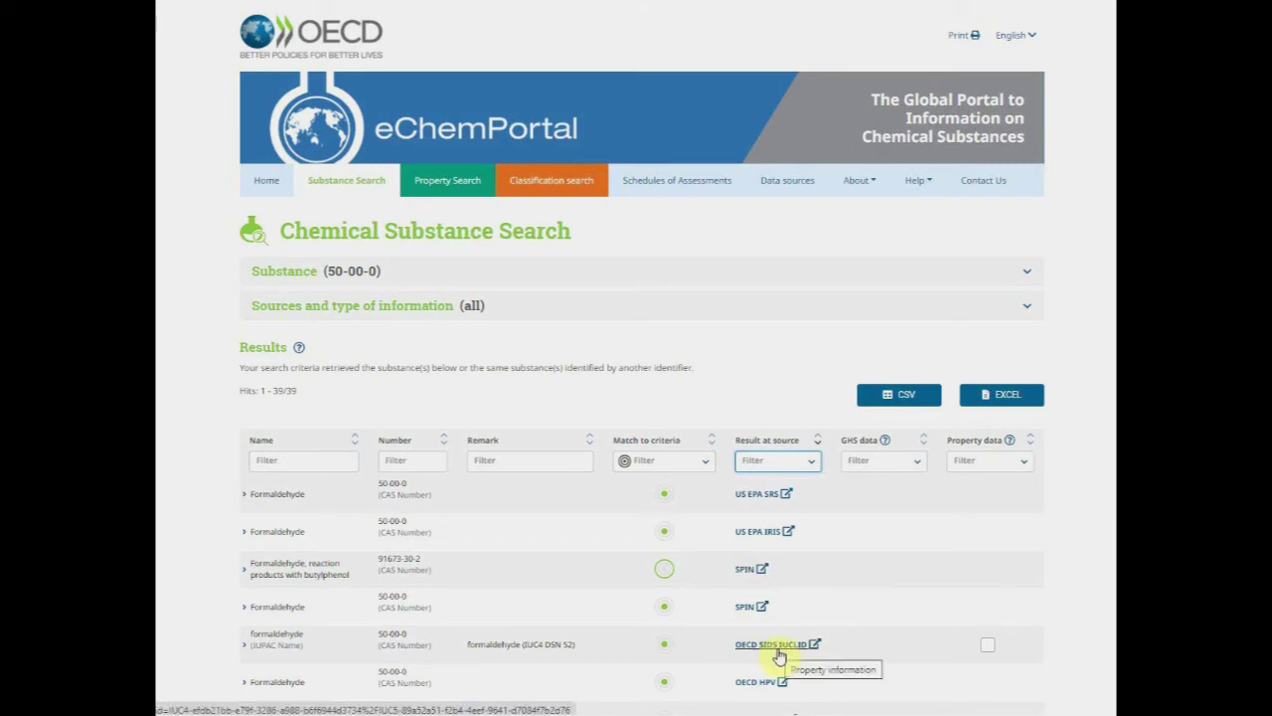
Scroll the restored 39-hit list and open the formaldehyde record at Chemicals Dashboard.
scroll(781, 657, "down", 3)
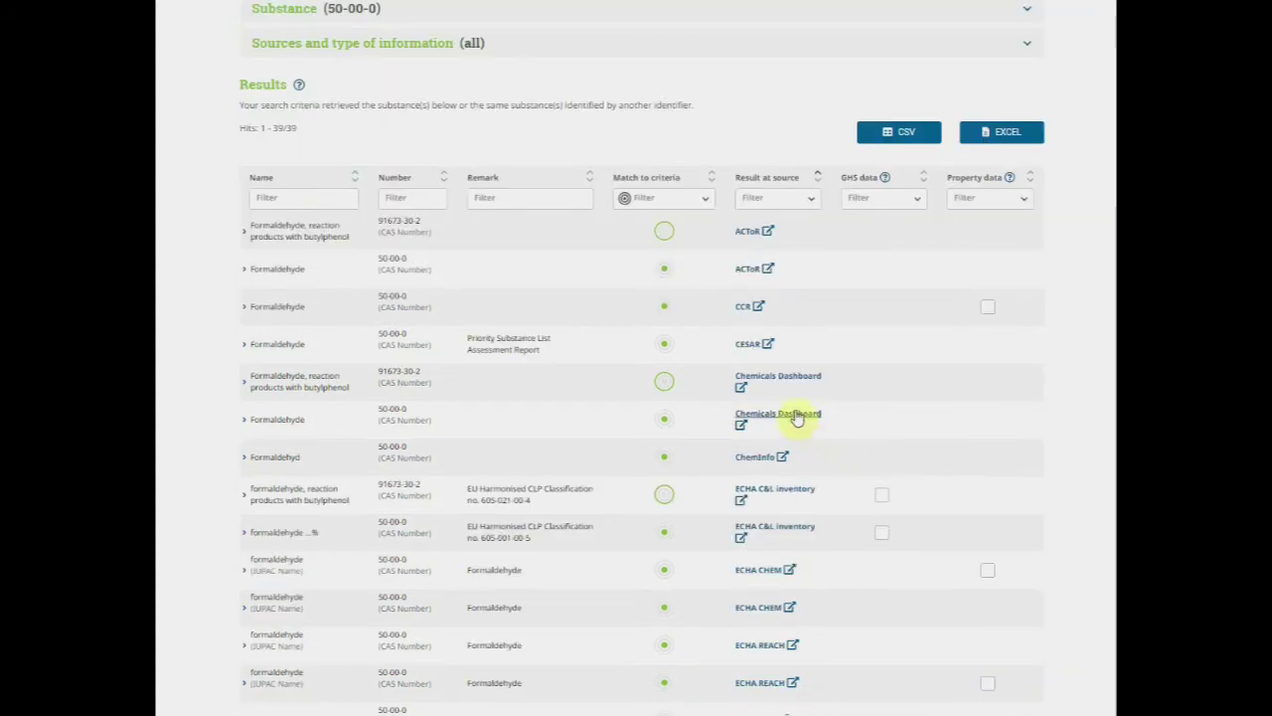
left_click(797, 415)
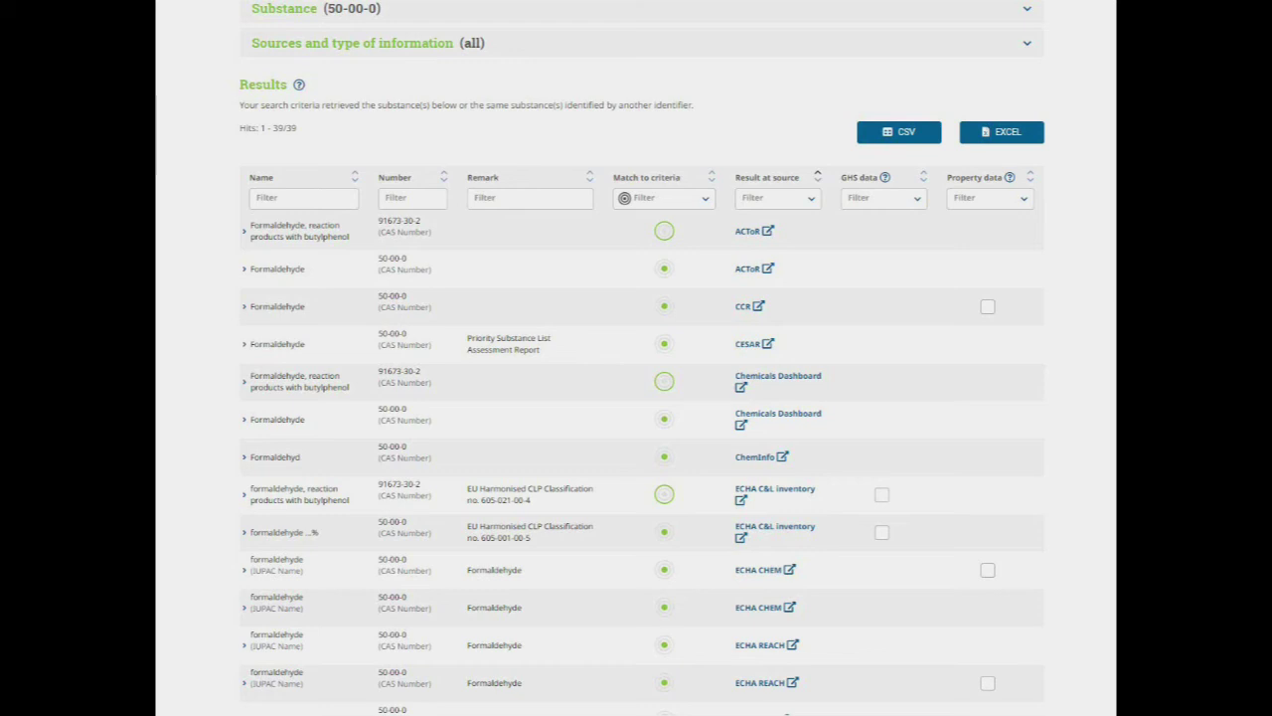
Filter to the 3 results with GHS data, mark all three, and continue to Classification Results.
left_click(915, 203)
left_click(872, 221)
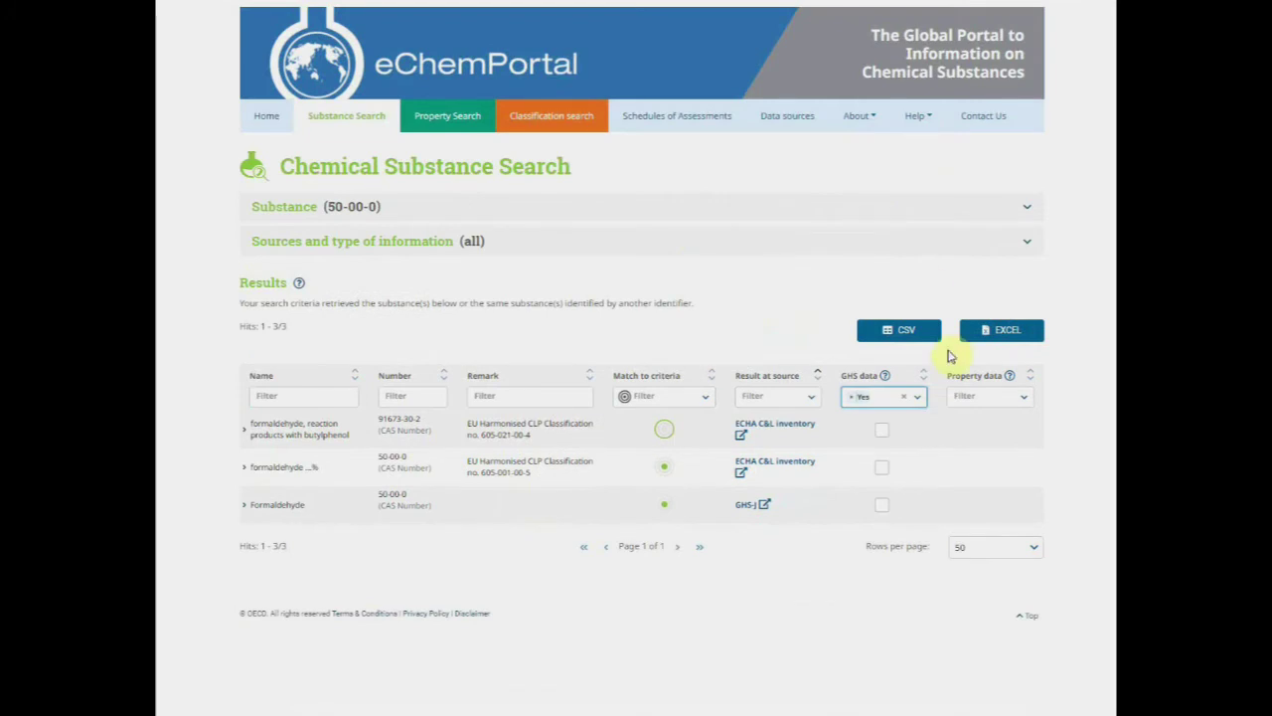
left_click(882, 431)
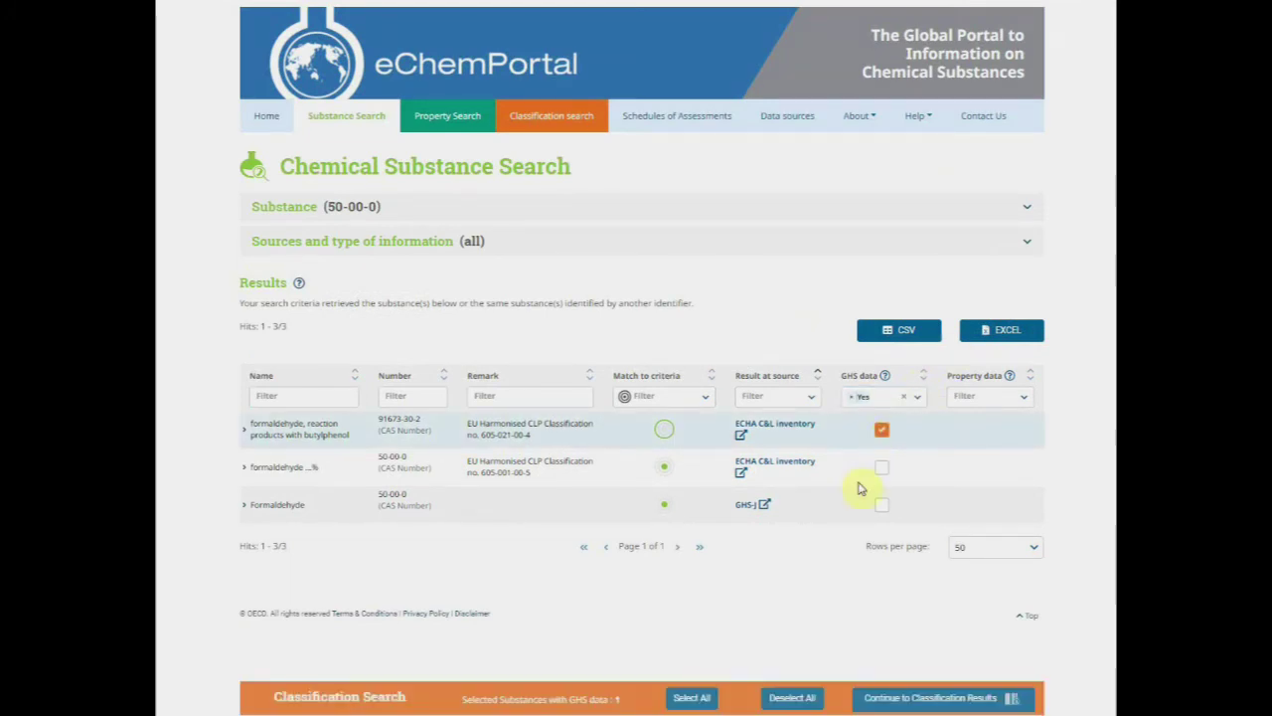
left_click(692, 699)
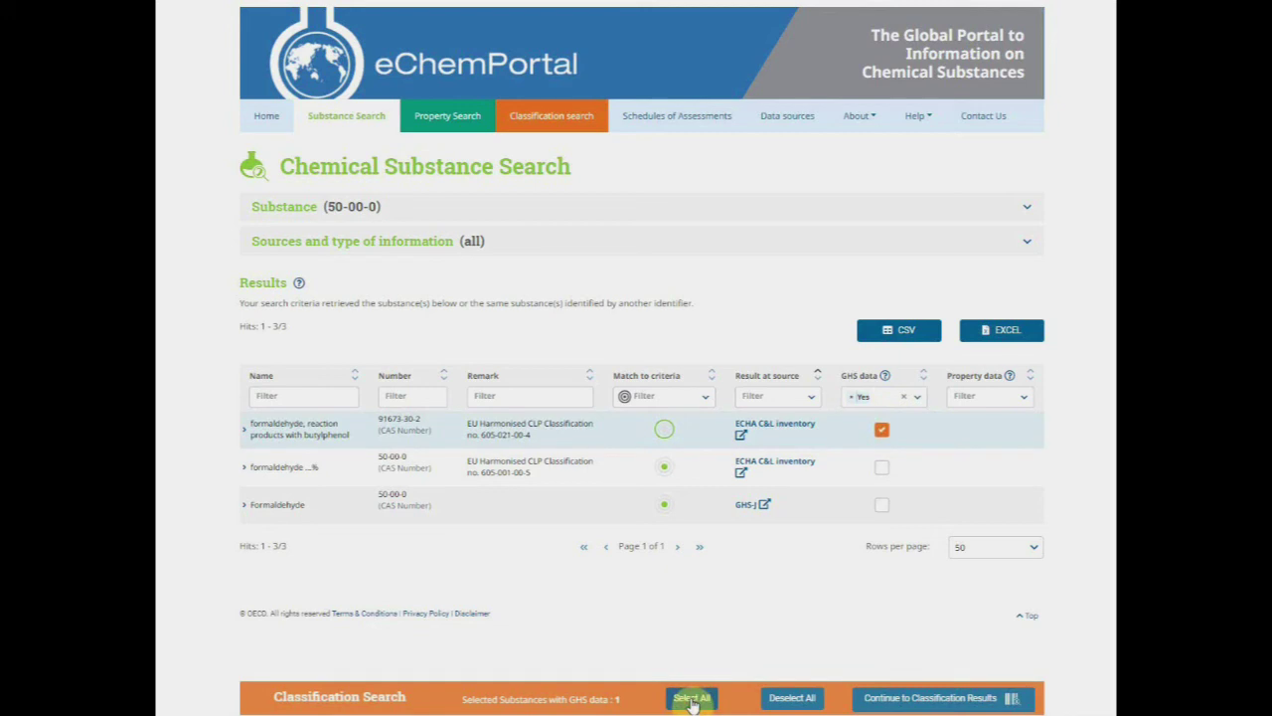
left_click(911, 700)
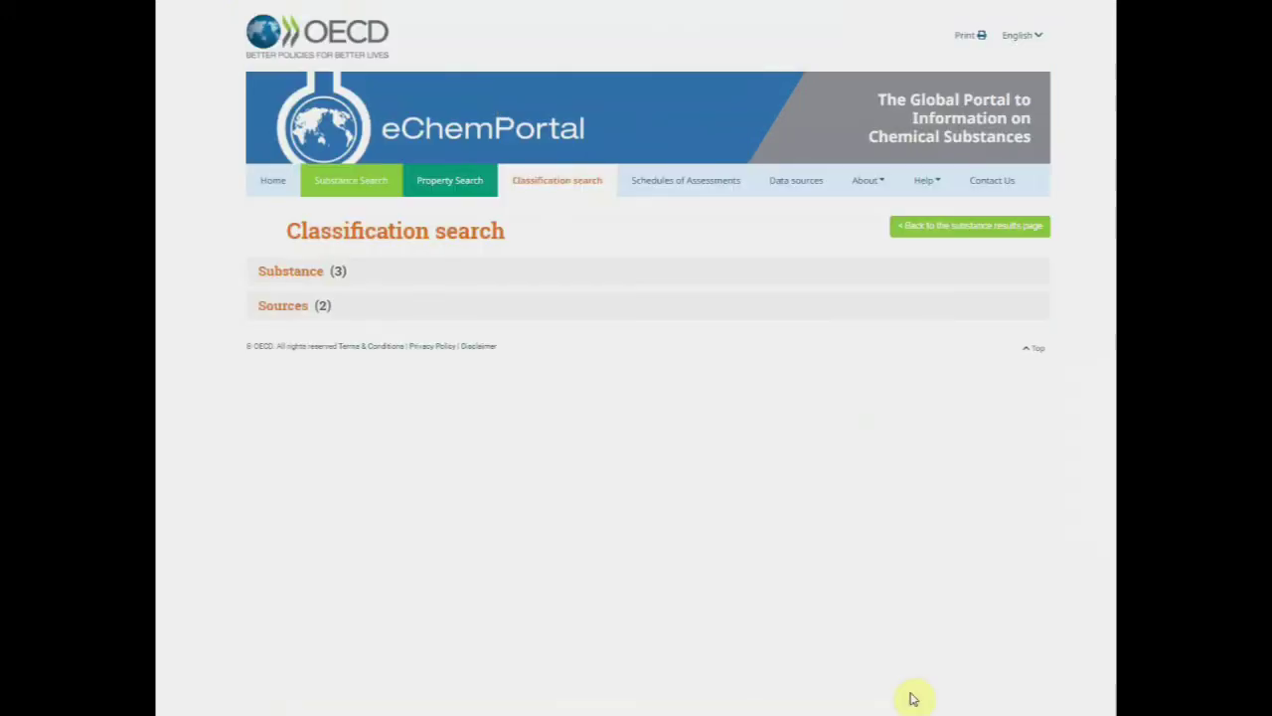